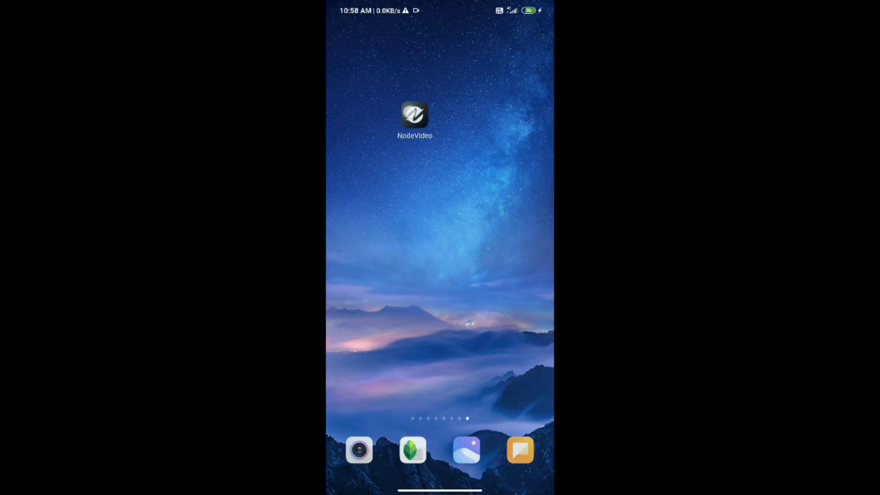
Launch NodeVideo and create a new untitled project at the default 1280×720, 30 fps
{"action": "left_click", "coordinate": [425, 100]}
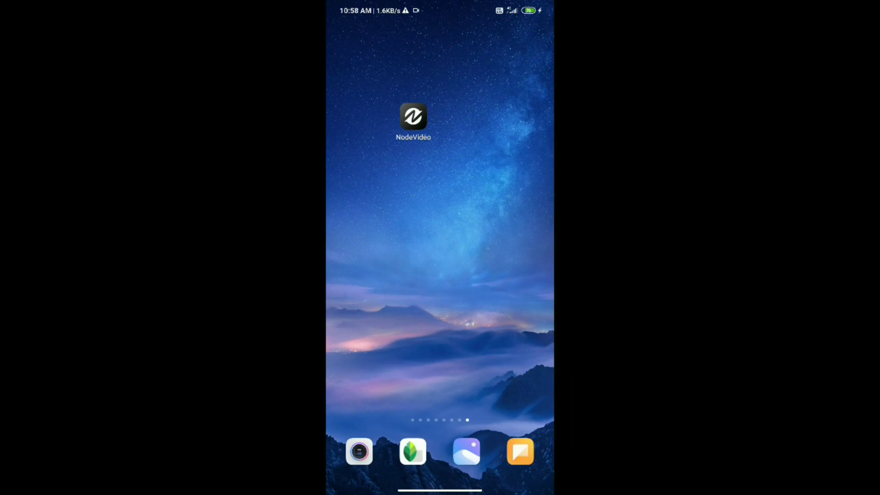
{"action": "left_click", "coordinate": [413, 115]}
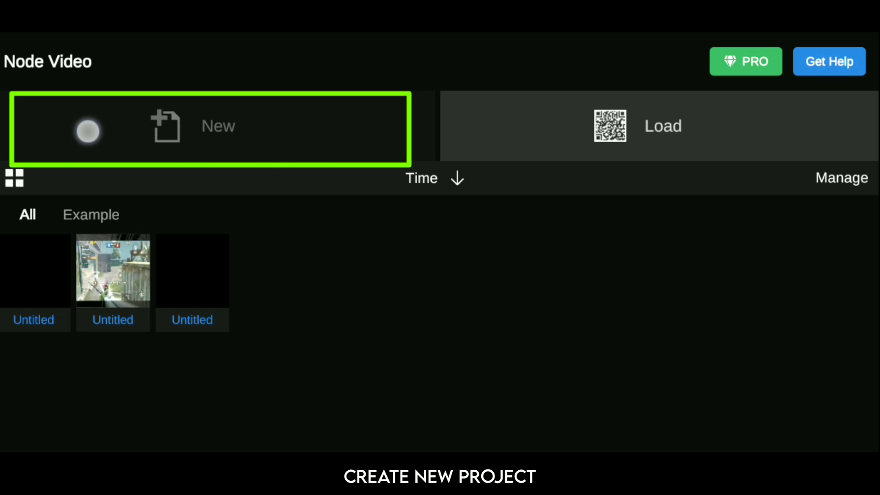
{"action": "left_click", "coordinate": [202, 125]}
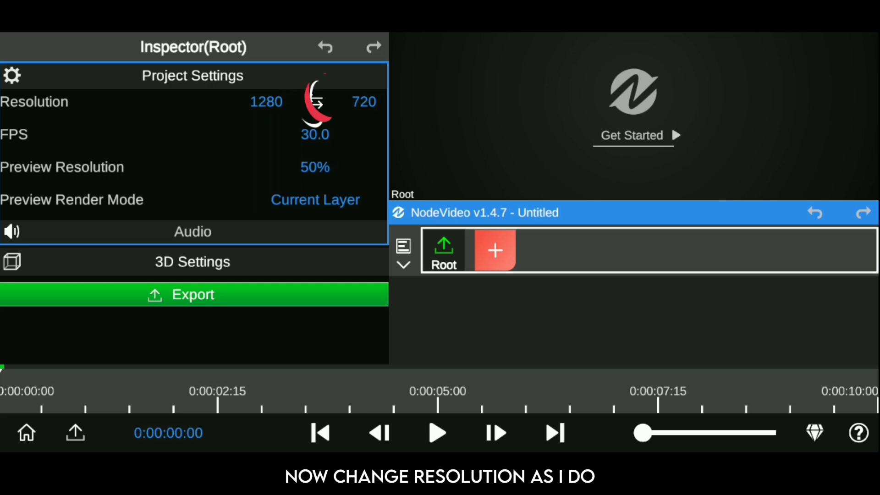
Change the project resolution from 1280×720 to 1920×1080
{"action": "left_click_drag", "start_coordinate": [269, 106], "coordinate": [264, 106]}
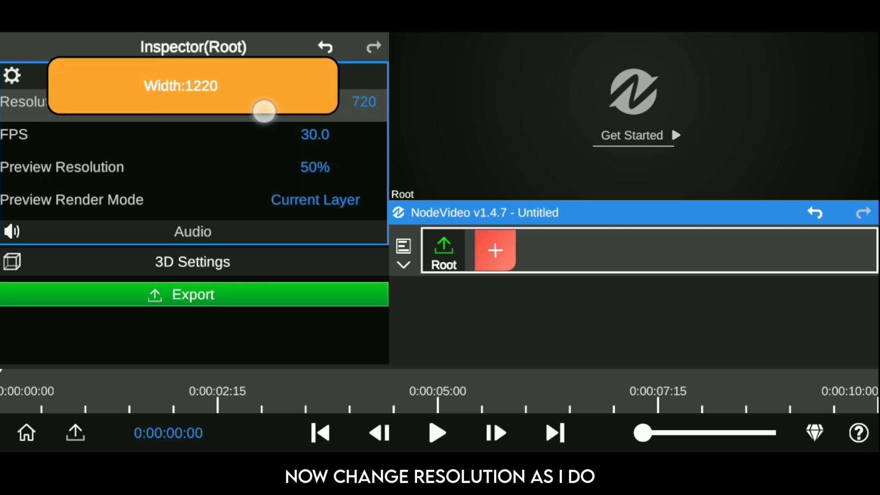
{"action": "left_click", "coordinate": [270, 101]}
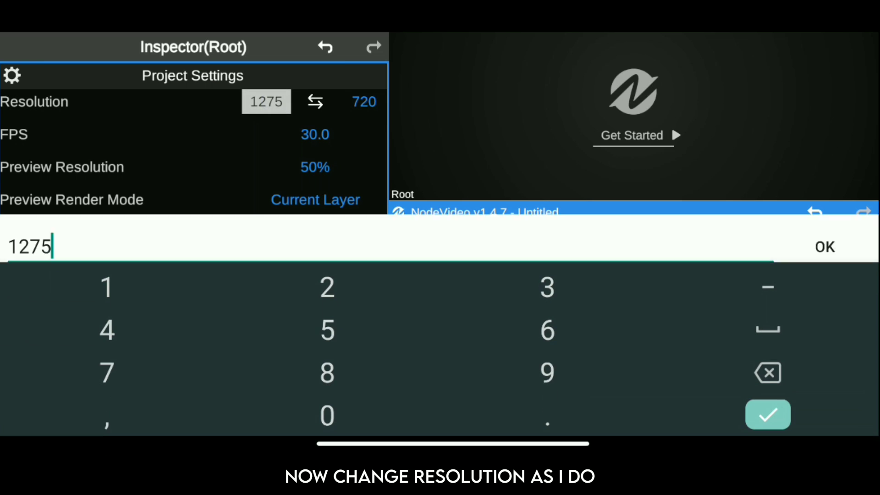
{"action": "key", "text": "BackSpace"}
{"action": "key", "text": "BackSpace"}
{"action": "key", "text": "BackSpace"}
{"action": "key", "text": "BackSpace"}
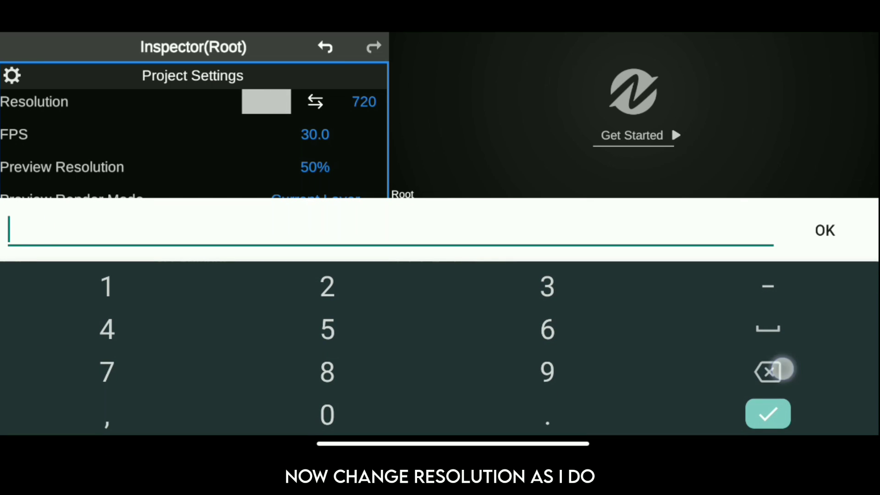
{"action": "type", "text": "192"}
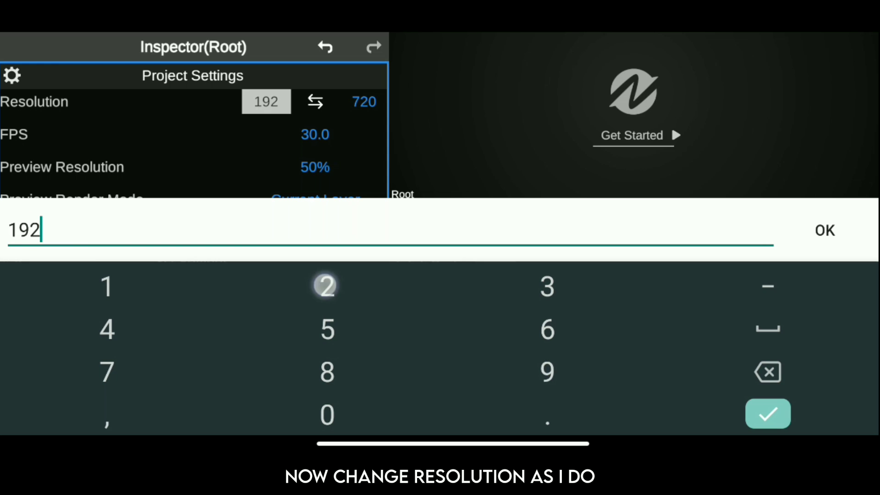
{"action": "type", "text": "0"}
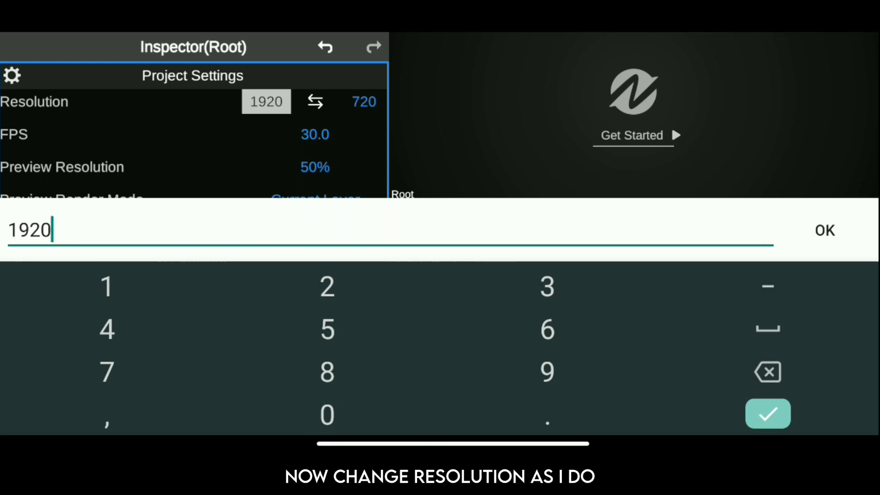
{"action": "key", "text": "Return"}
{"action": "left_click", "coordinate": [361, 99]}
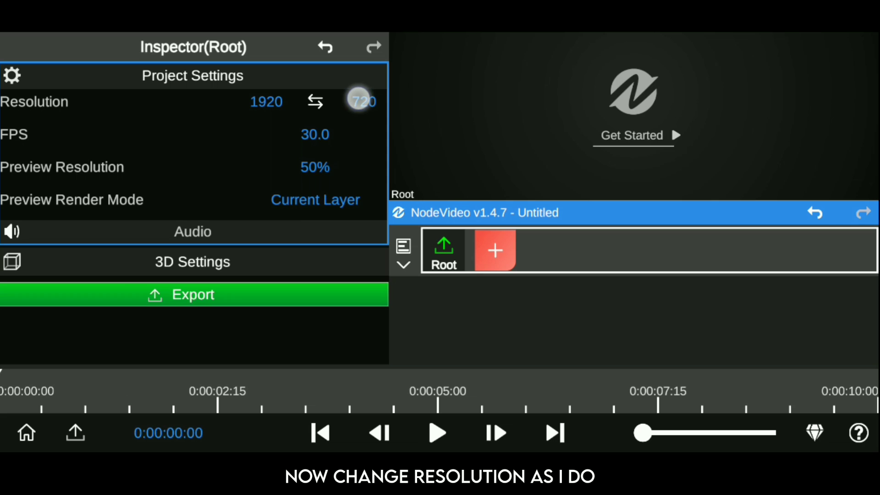
{"action": "key", "text": "BackSpace"}
{"action": "key", "text": "BackSpace"}
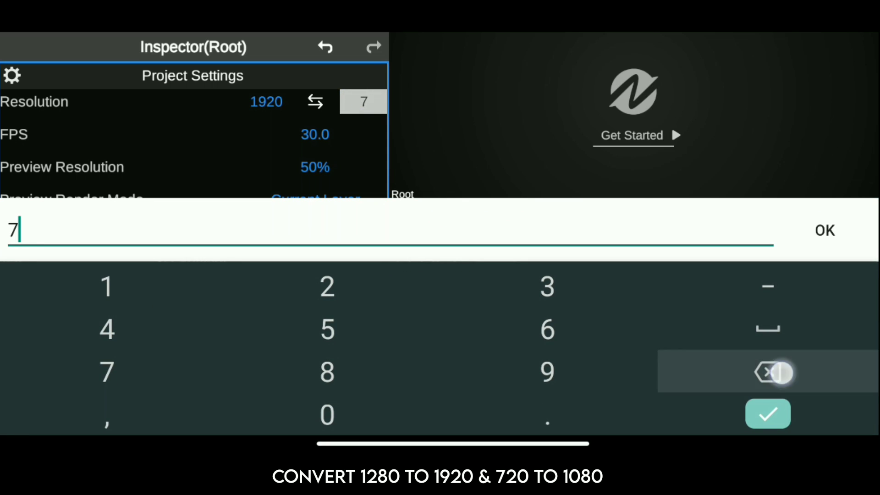
{"action": "key", "text": "BackSpace"}
{"action": "type", "text": "108"}
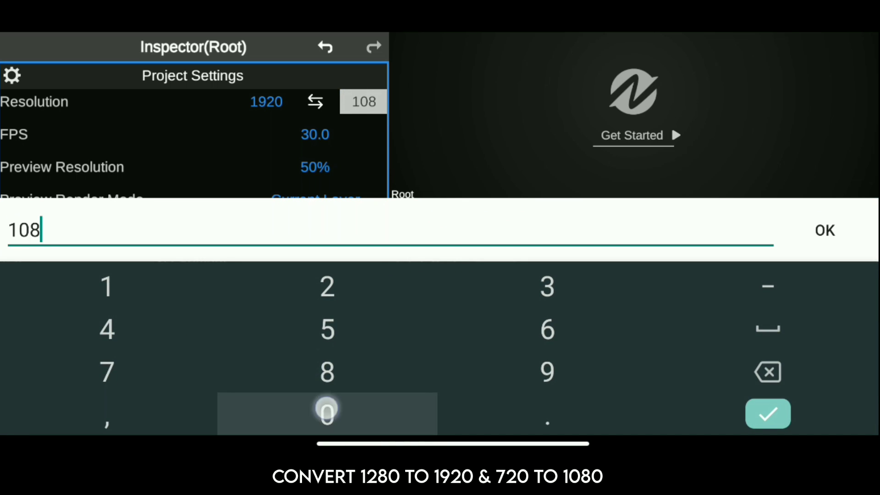
{"action": "type", "text": "0"}
{"action": "key", "text": "Return"}
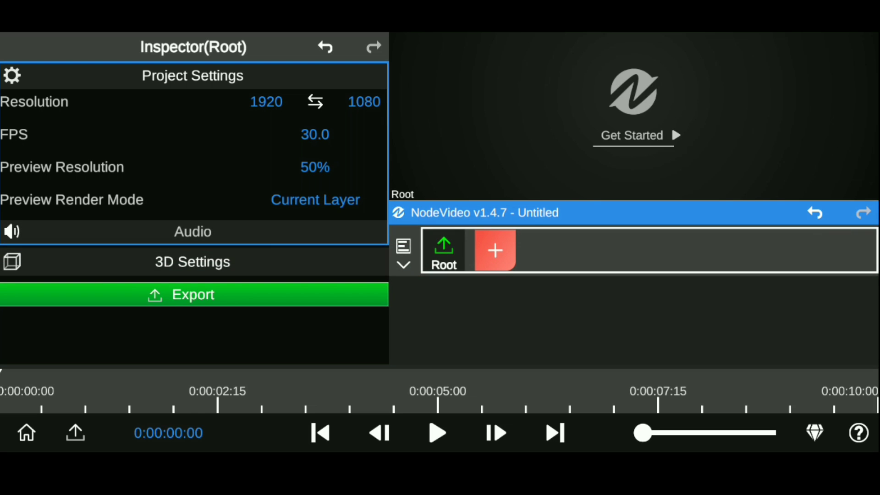
Change the project frame rate from 30 to 60 fps
{"action": "left_click", "coordinate": [310, 136]}
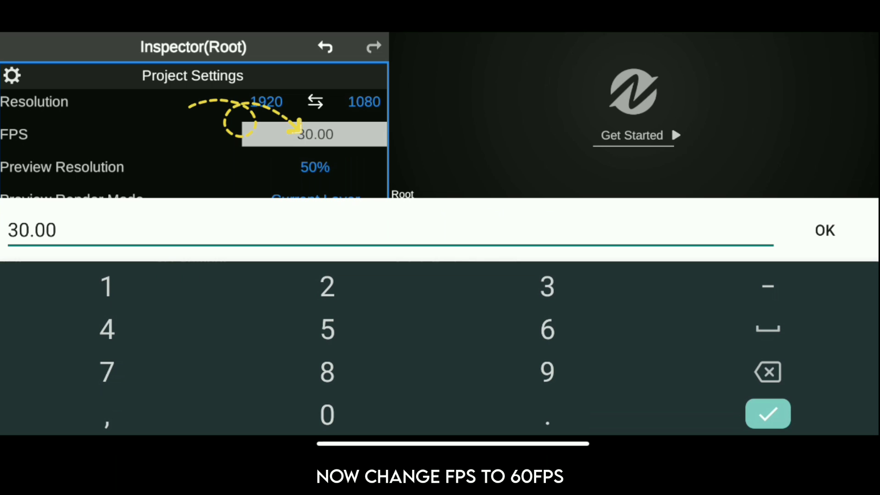
{"action": "key", "text": "BackSpace"}
{"action": "key", "text": "BackSpace"}
{"action": "key", "text": "BackSpace"}
{"action": "key", "text": "BackSpace"}
{"action": "key", "text": "BackSpace"}
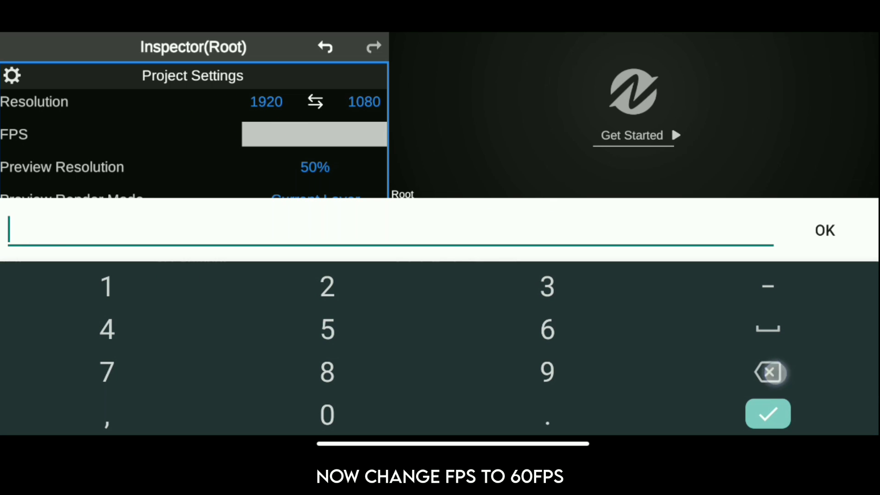
{"action": "type", "text": "60"}
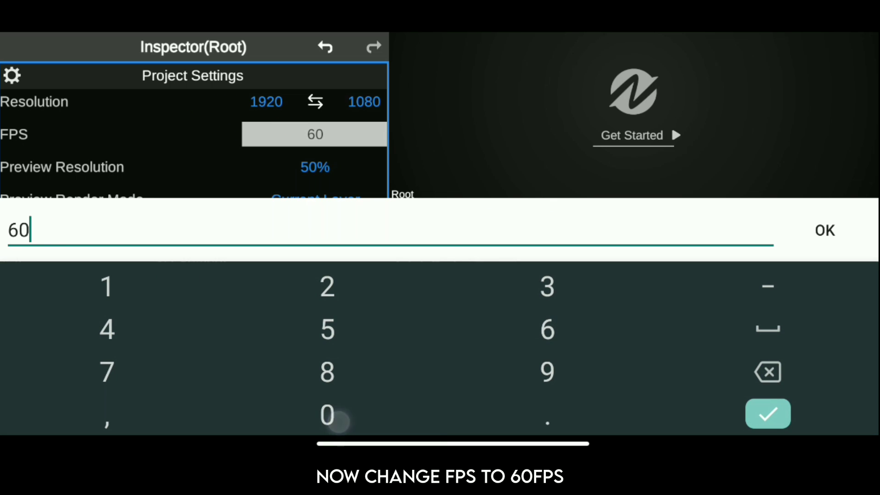
{"action": "left_click", "coordinate": [824, 230]}
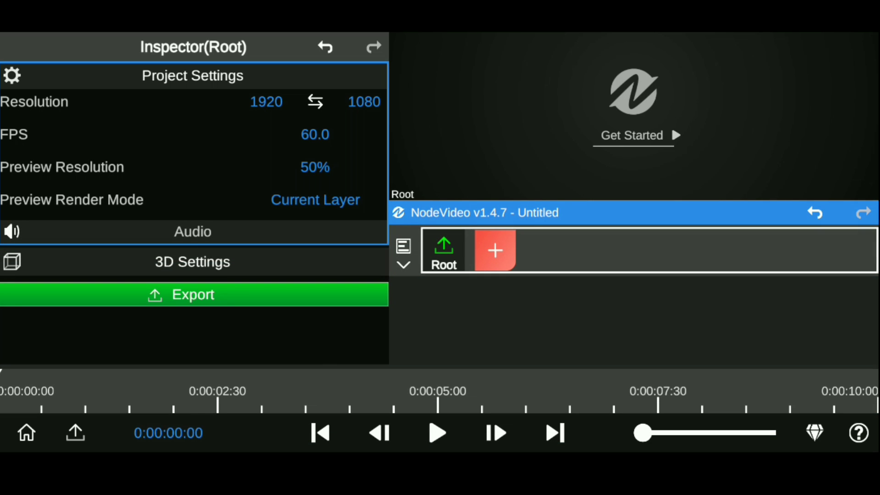
{"action": "left_click", "coordinate": [497, 250]}
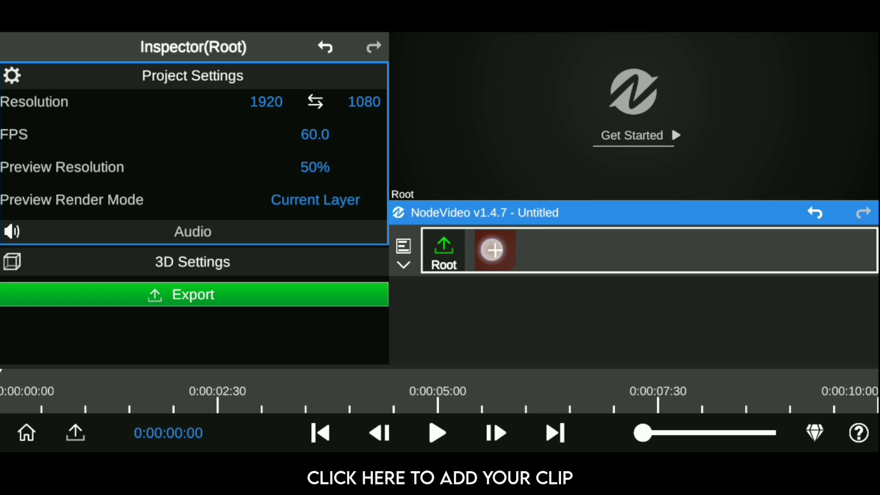
Add a Video node from the Media category of the node menu
{"action": "left_click_drag", "start_coordinate": [498, 250], "coordinate": [504, 250]}
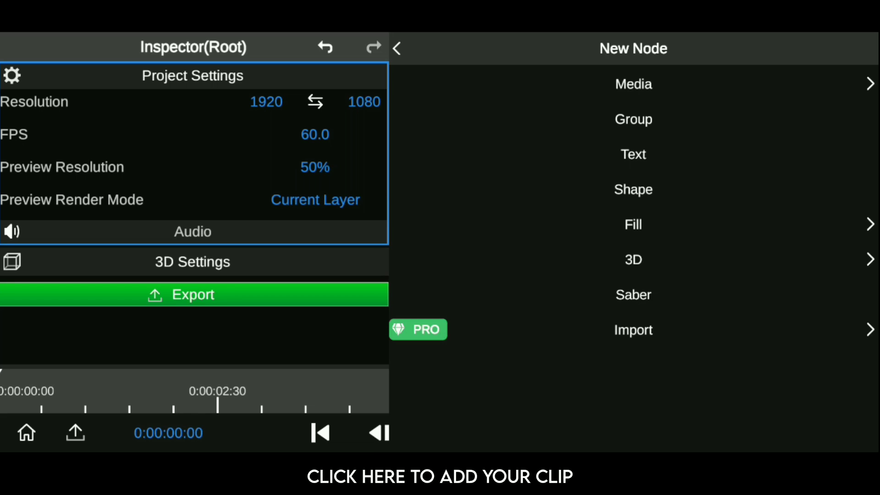
{"action": "left_click", "coordinate": [730, 81]}
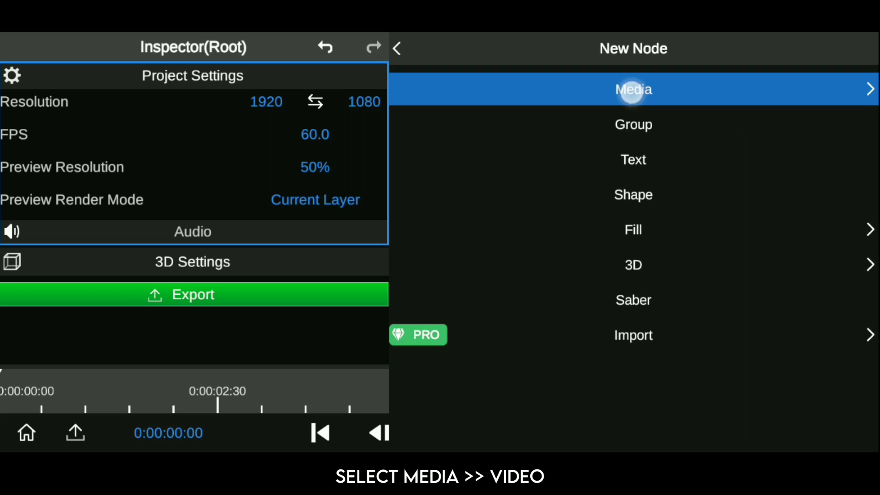
{"action": "left_click", "coordinate": [686, 80]}
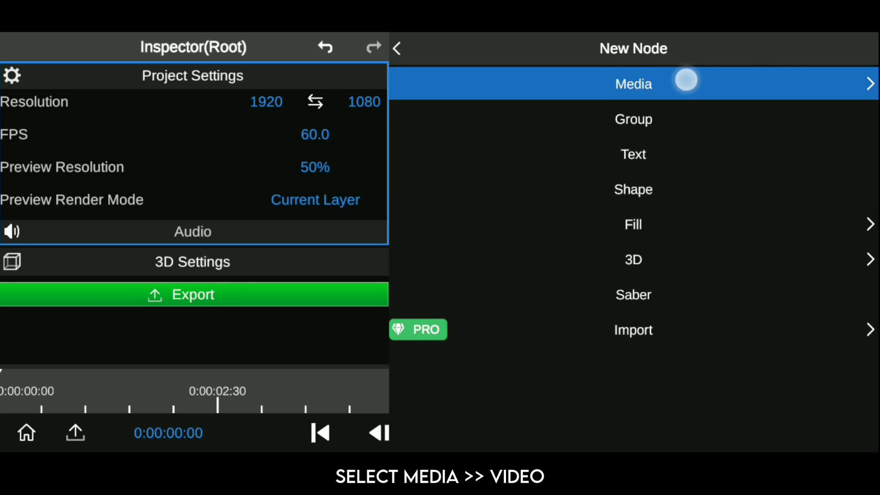
{"action": "left_click", "coordinate": [676, 84]}
{"action": "left_click_drag", "start_coordinate": [676, 84], "coordinate": [601, 87]}
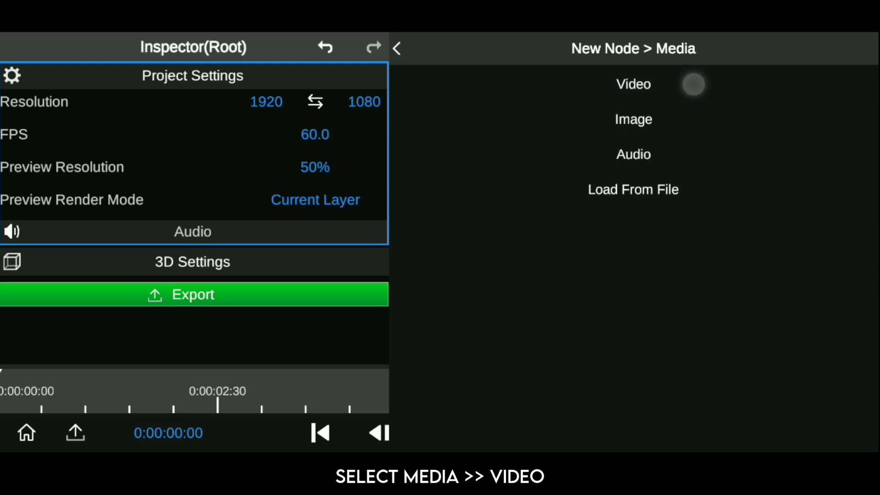
{"action": "left_click", "coordinate": [691, 84]}
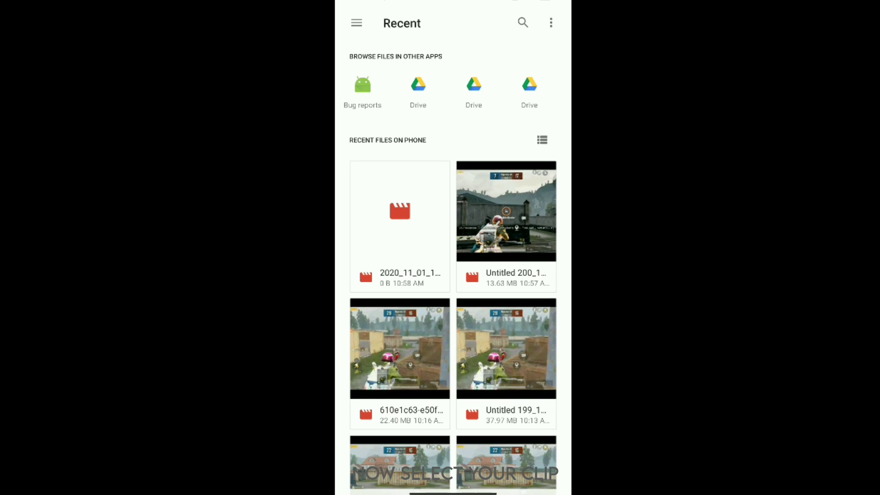
Import the 13.63 MB gameplay recording from Recent files as the Video node
{"action": "left_click", "coordinate": [517, 222]}
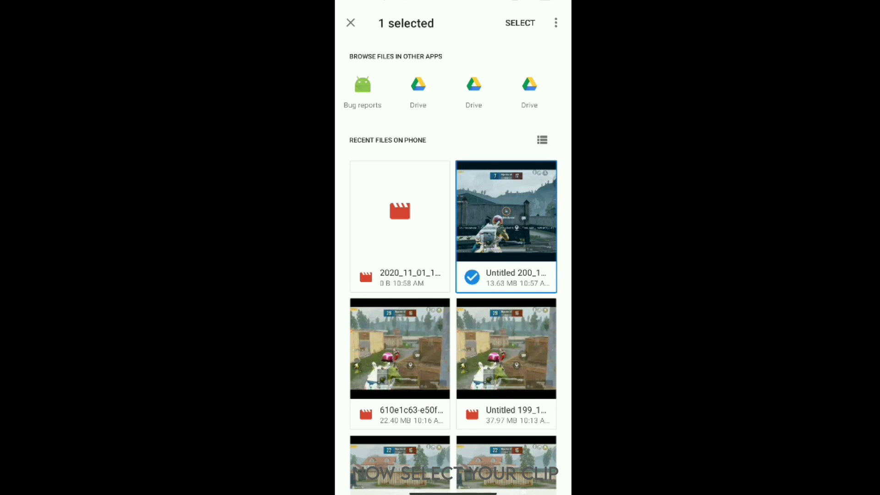
{"action": "left_click", "coordinate": [521, 23]}
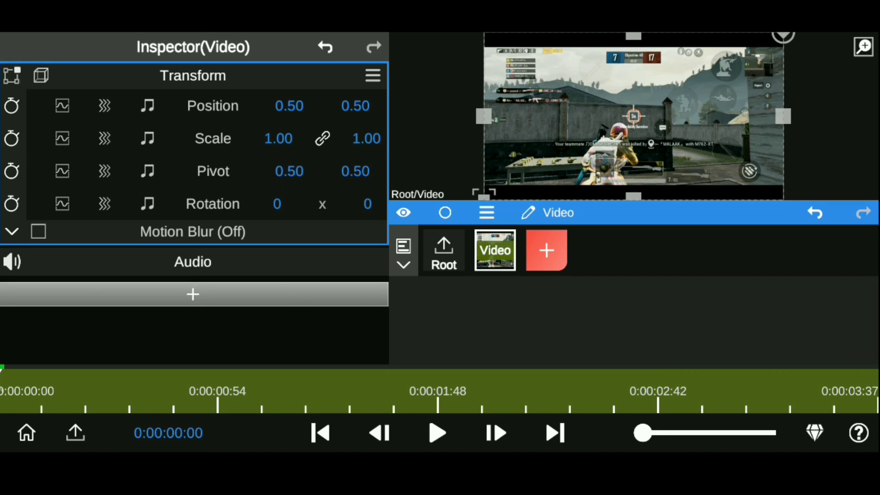
Set the Video layer's time interpolation to Optical Flow (Slow) and show its Start/Stretch timing
{"action": "left_click_drag", "start_coordinate": [689, 212], "coordinate": [687, 267]}
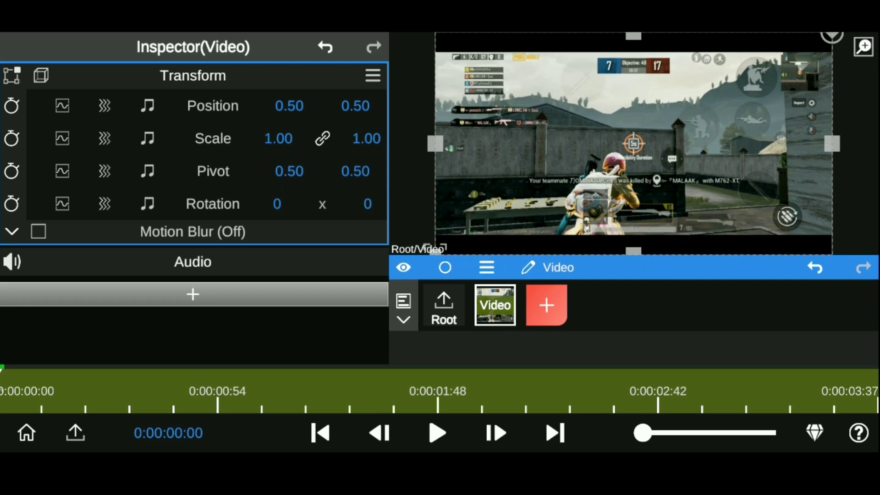
{"action": "left_click_drag", "start_coordinate": [698, 355], "coordinate": [715, 355]}
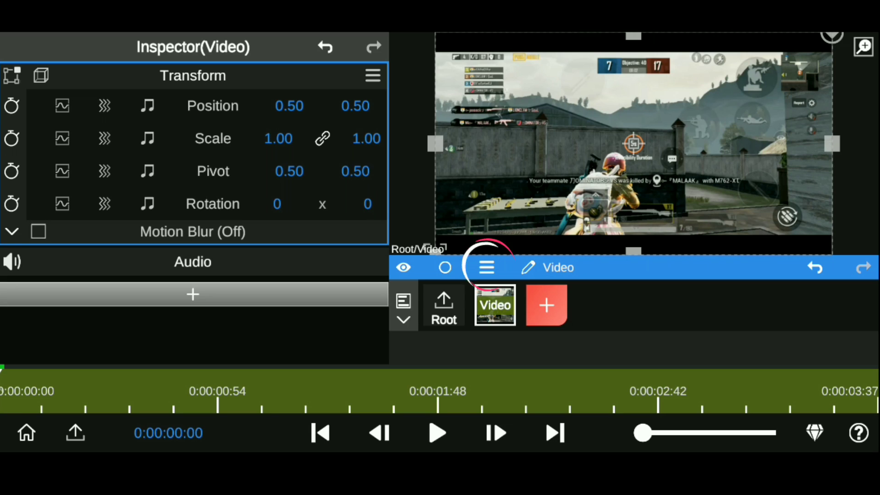
{"action": "left_click", "coordinate": [486, 266]}
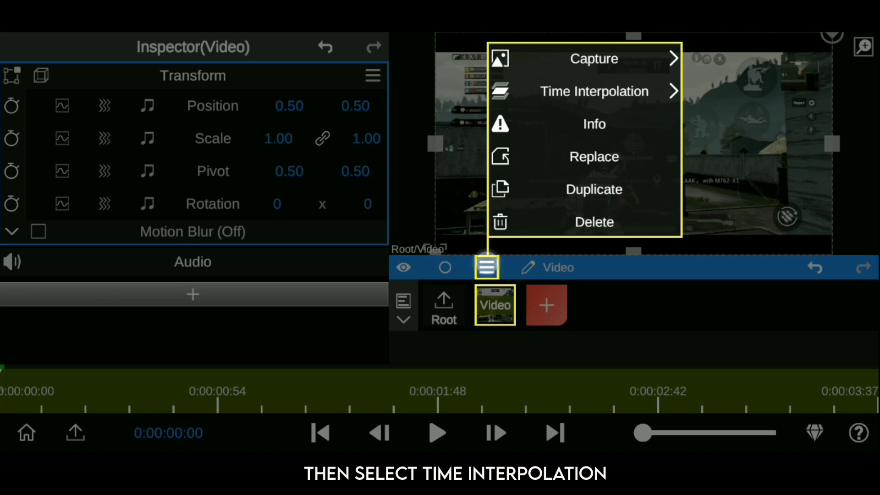
{"action": "left_click", "coordinate": [487, 266]}
{"action": "left_click", "coordinate": [486, 265]}
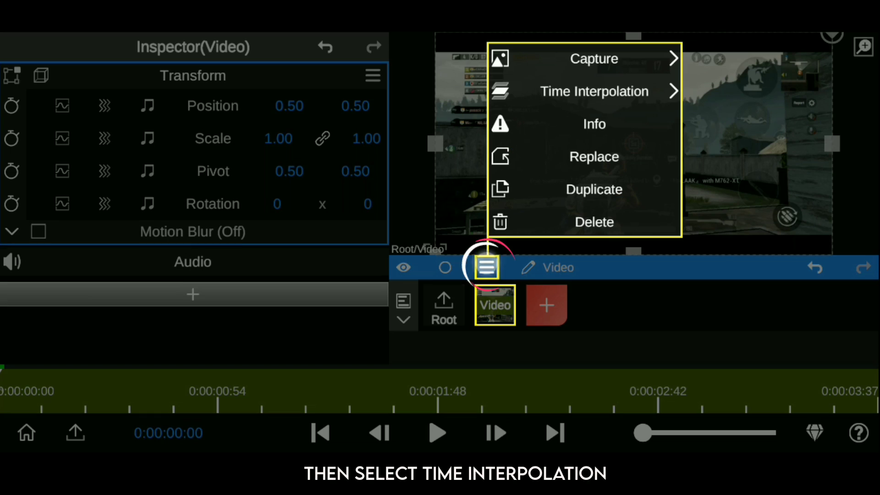
{"action": "left_click", "coordinate": [487, 265]}
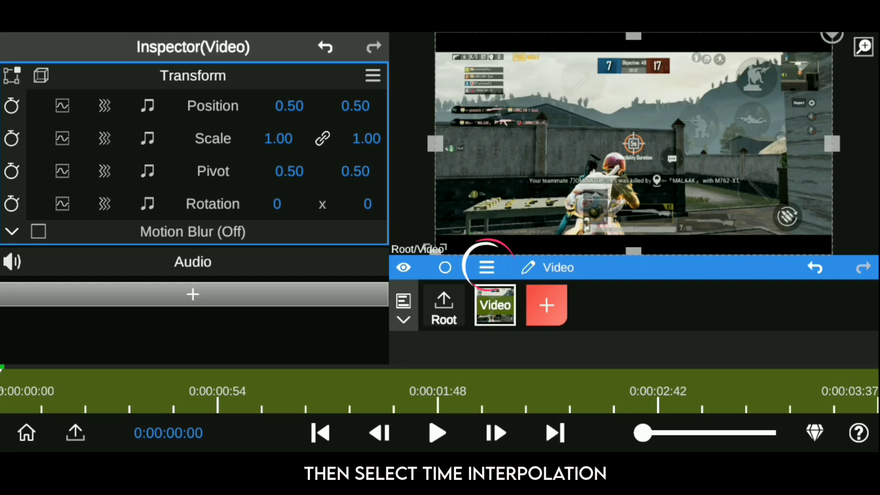
{"action": "left_click", "coordinate": [486, 266]}
{"action": "left_click", "coordinate": [628, 92]}
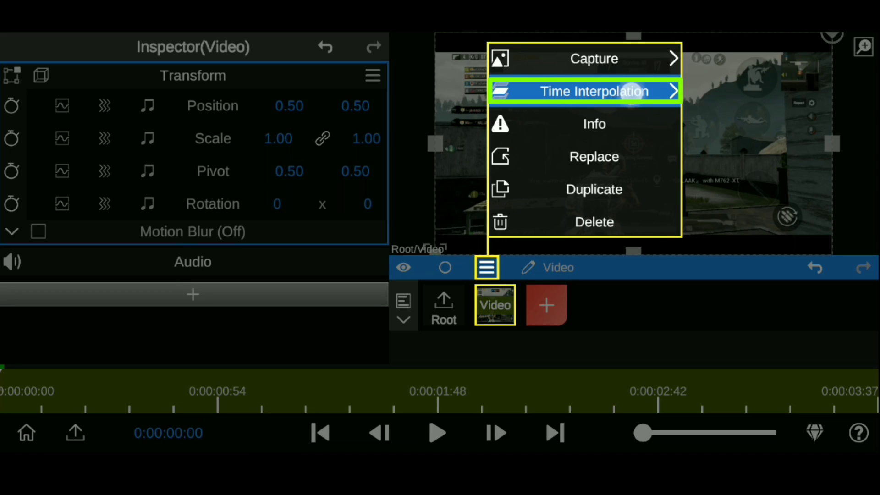
{"action": "left_click", "coordinate": [629, 89]}
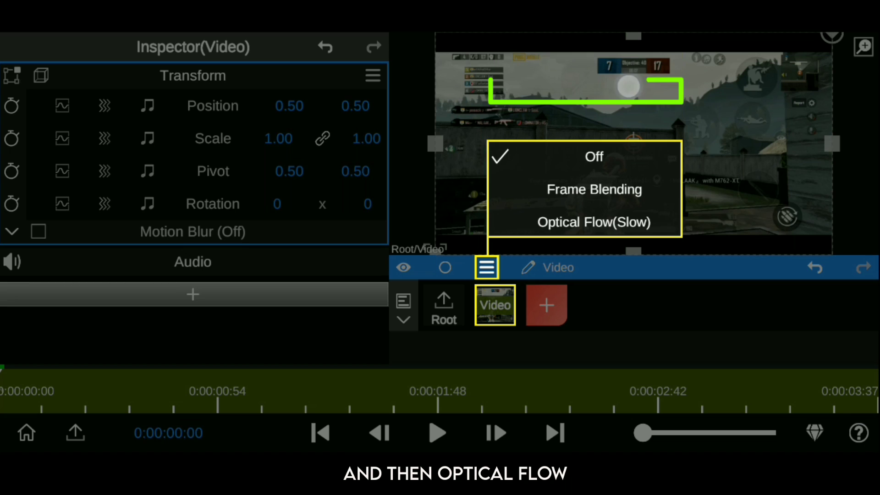
{"action": "left_click", "coordinate": [623, 221]}
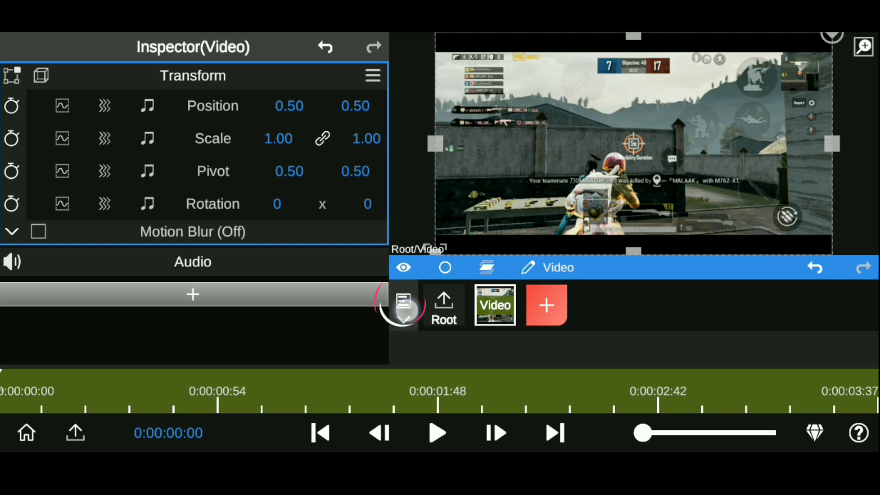
{"action": "left_click", "coordinate": [403, 319]}
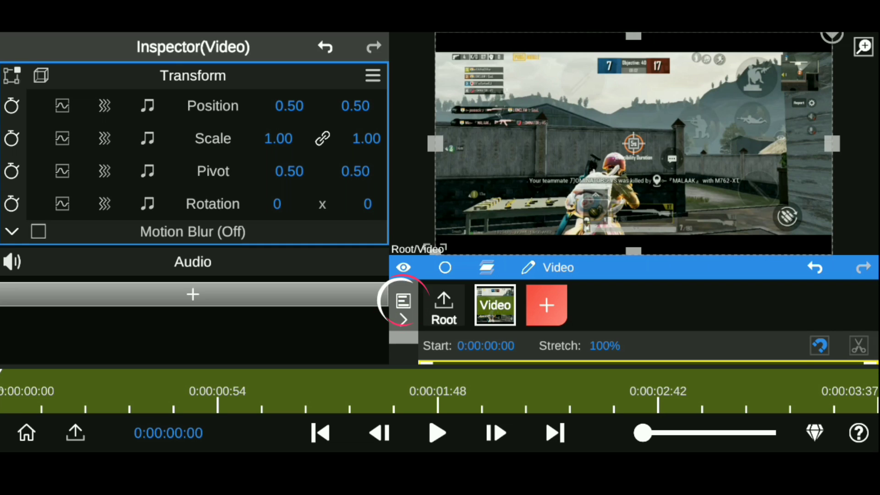
Enter a Stretch factor of 6 (600%) for the Video layer and play back the slowed clip
{"action": "left_click_drag", "start_coordinate": [660, 257], "coordinate": [664, 219]}
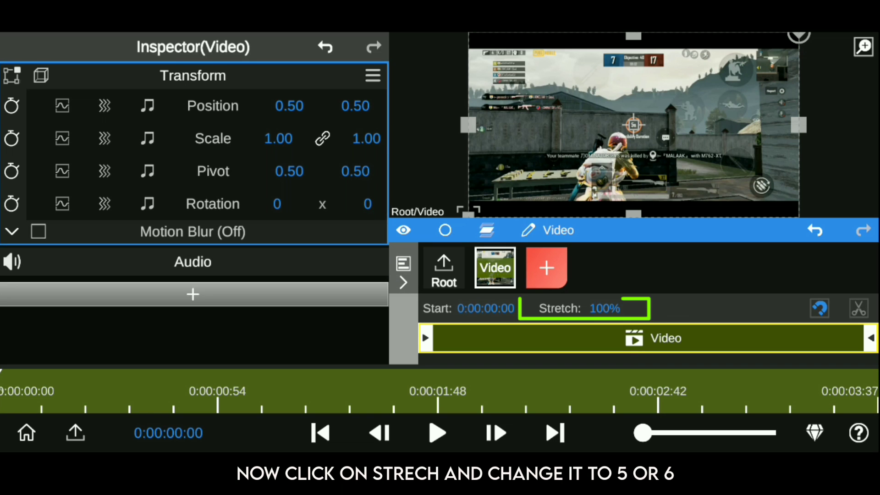
{"action": "left_click_drag", "start_coordinate": [609, 304], "coordinate": [624, 308]}
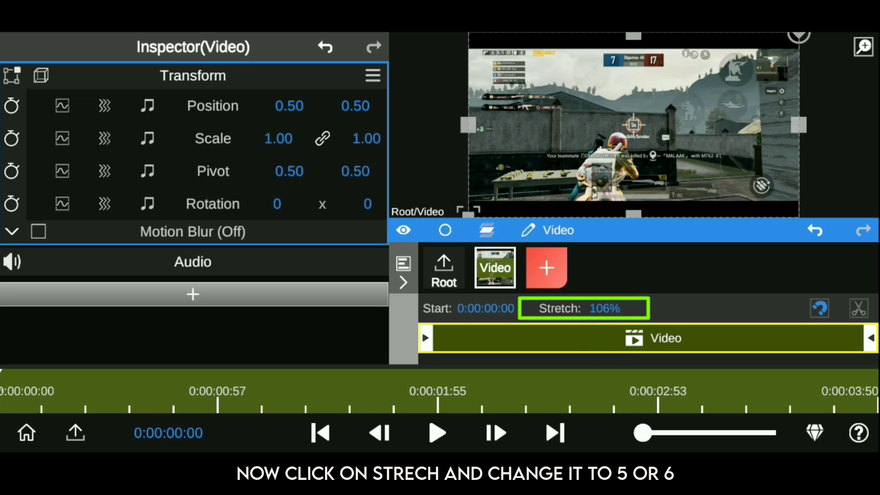
{"action": "left_click", "coordinate": [605, 308]}
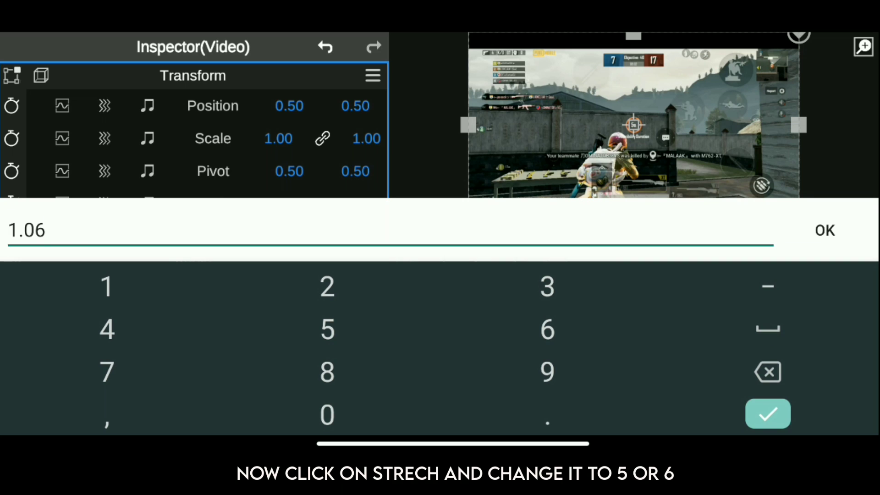
{"action": "left_click", "coordinate": [769, 372]}
{"action": "left_click", "coordinate": [769, 372]}
{"action": "left_click", "coordinate": [768, 373]}
{"action": "left_click", "coordinate": [769, 373]}
{"action": "left_click", "coordinate": [562, 326]}
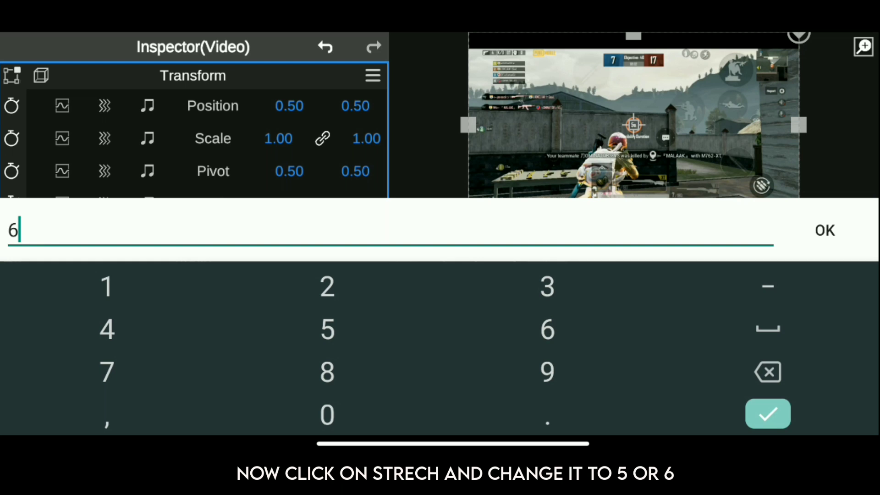
{"action": "left_click", "coordinate": [824, 229]}
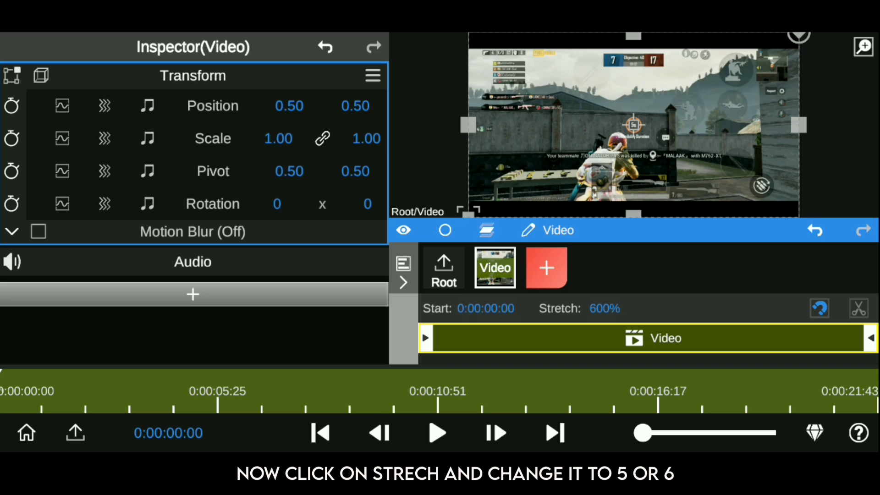
{"action": "left_click", "coordinate": [604, 308]}
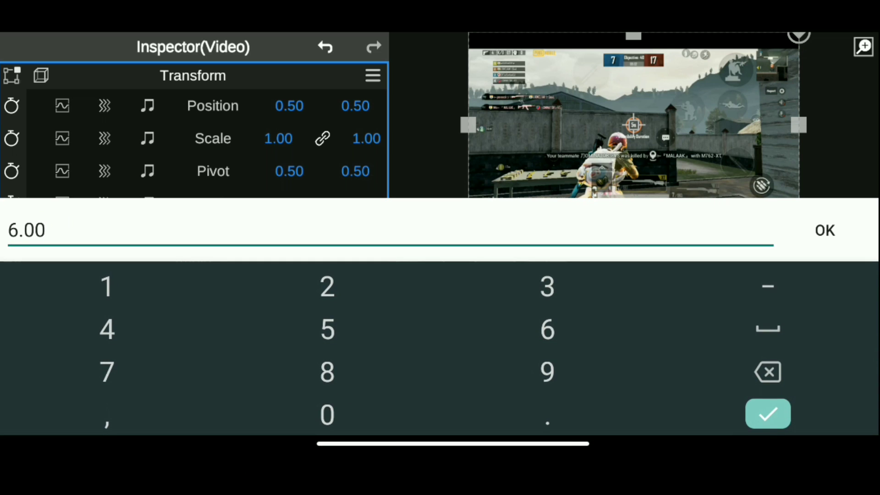
{"action": "left_click", "coordinate": [824, 229]}
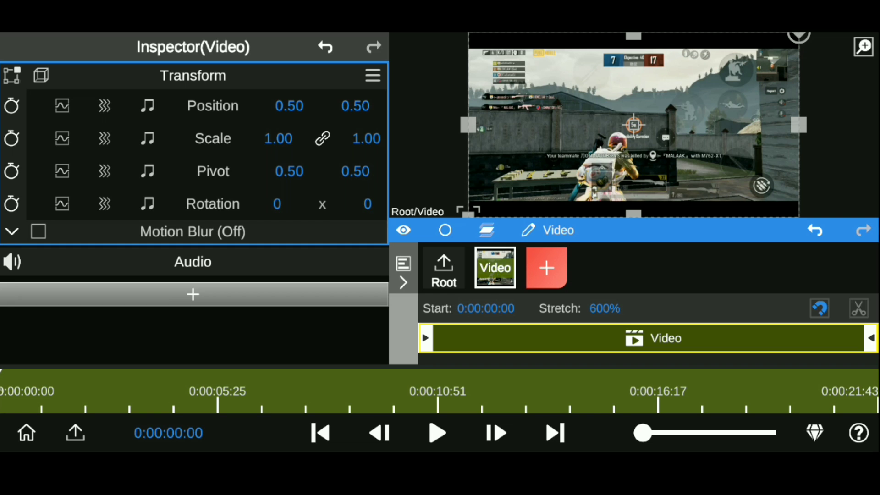
{"action": "left_click_drag", "start_coordinate": [657, 237], "coordinate": [668, 238]}
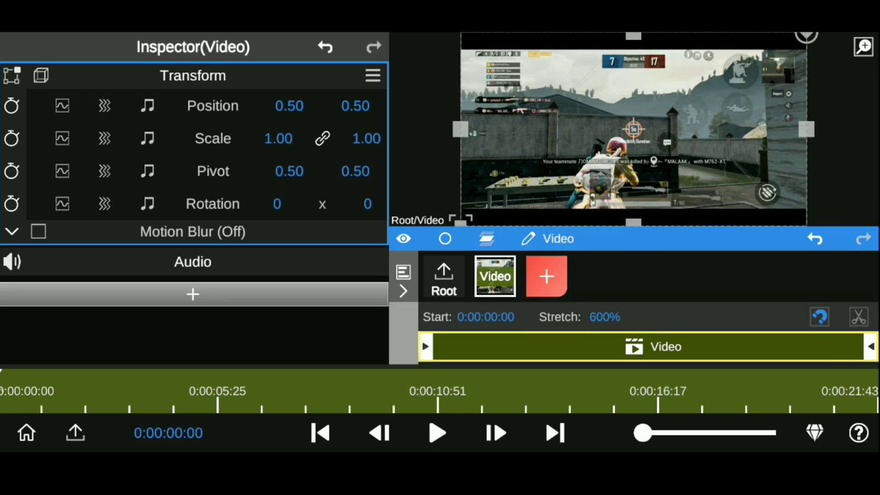
{"action": "left_click", "coordinate": [437, 433]}
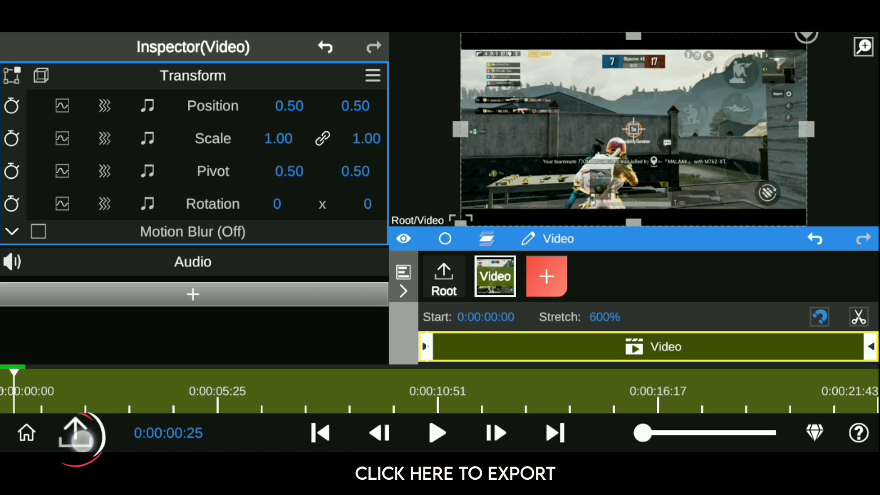
Set the export quality to High
{"action": "left_click", "coordinate": [78, 438]}
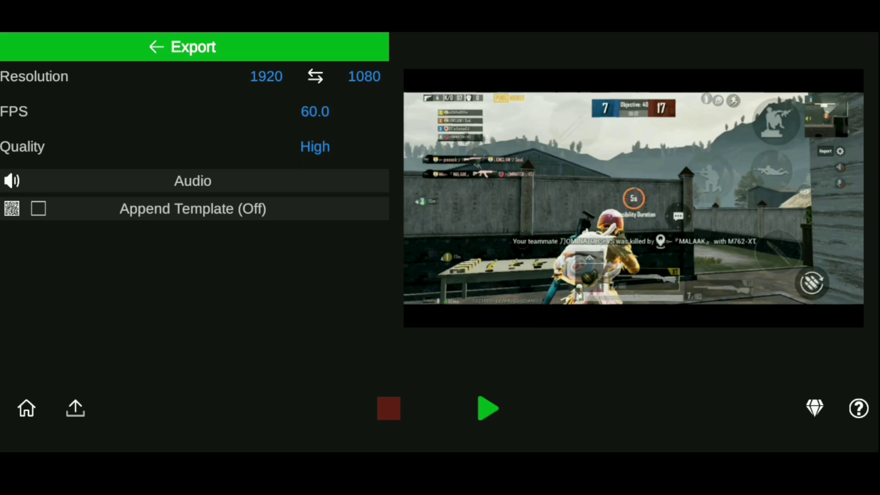
{"action": "left_click", "coordinate": [315, 147]}
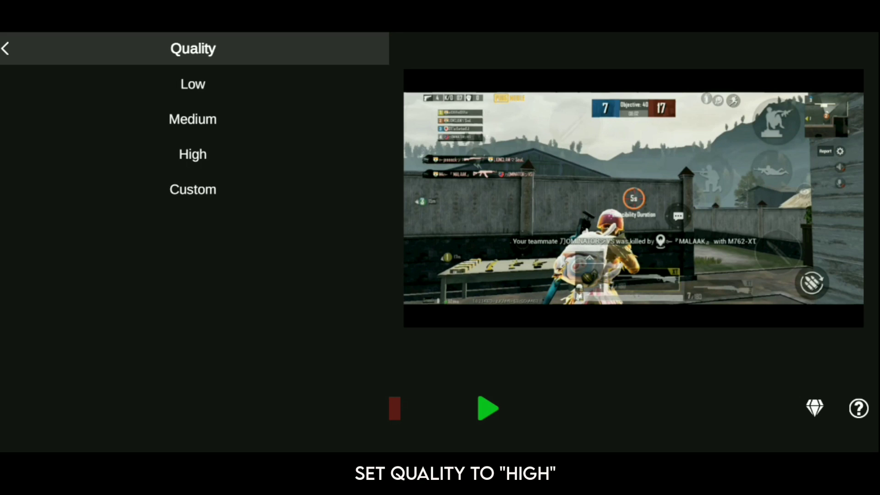
{"action": "left_click", "coordinate": [270, 157]}
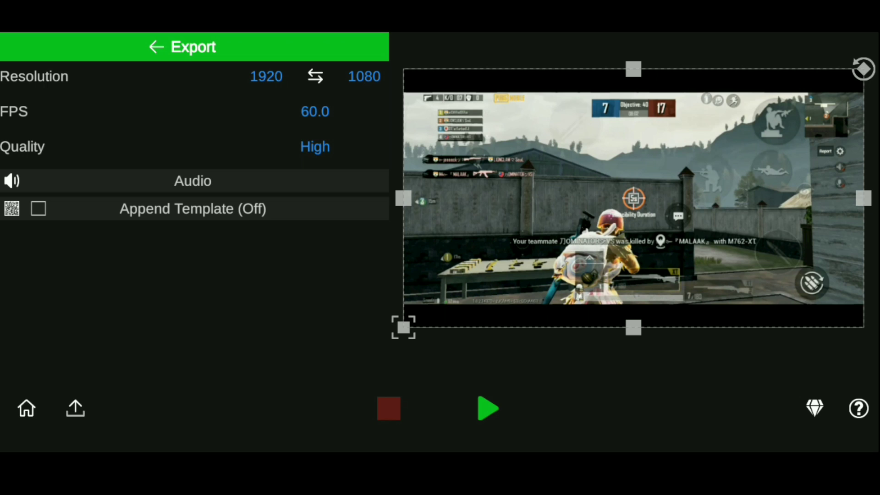
Confirm export resolution 1920×1080 and 60 fps, then start rendering the video
{"action": "left_click", "coordinate": [266, 76]}
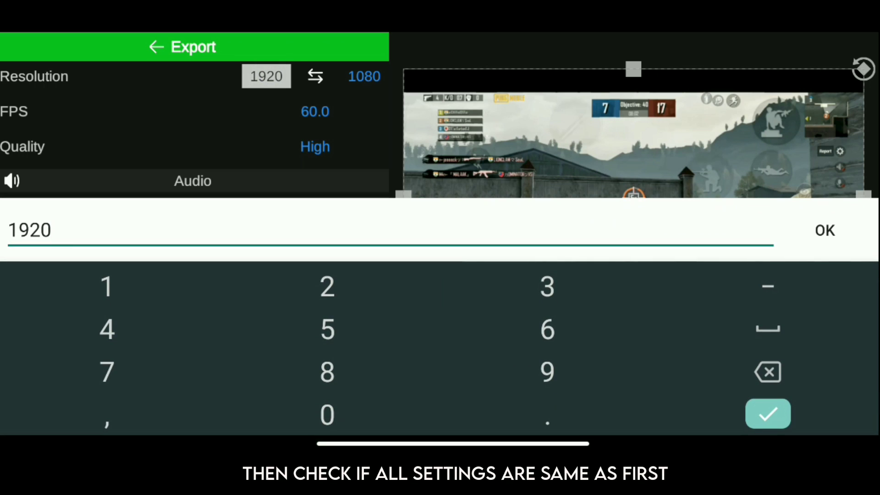
{"action": "key", "text": "Return"}
{"action": "left_click", "coordinate": [365, 76]}
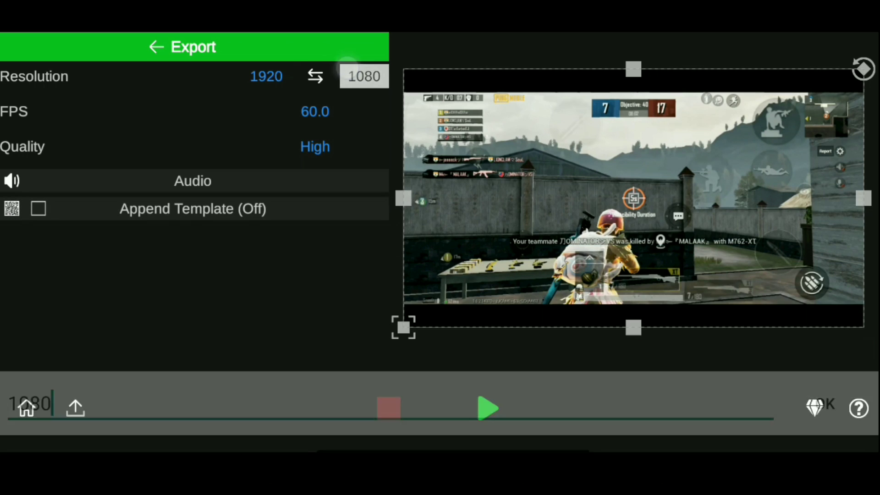
{"action": "left_click", "coordinate": [831, 222]}
{"action": "left_click", "coordinate": [324, 109]}
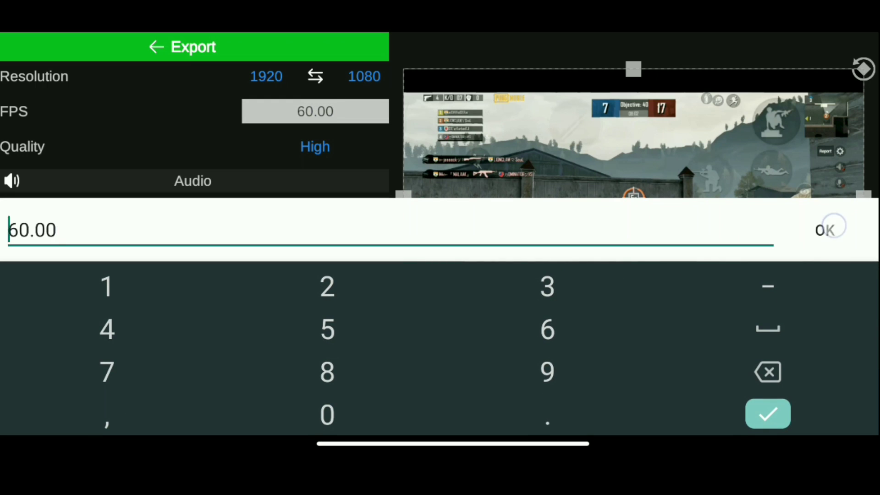
{"action": "left_click", "coordinate": [831, 227]}
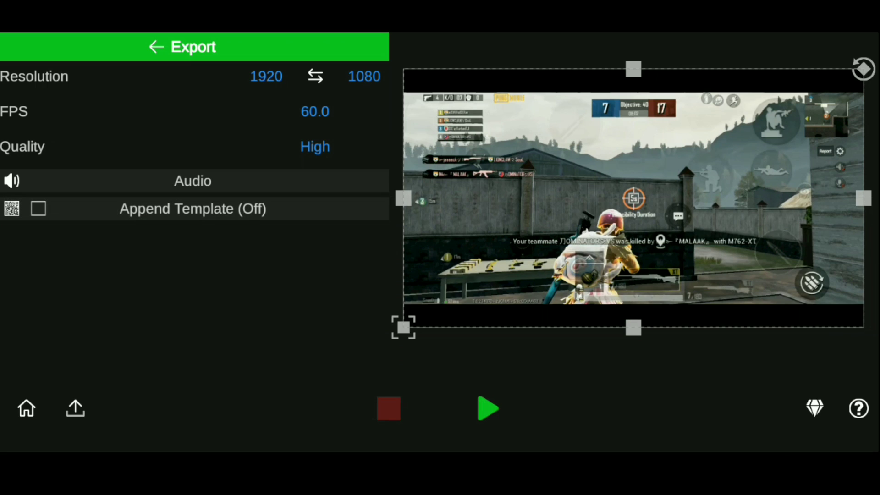
{"action": "left_click", "coordinate": [494, 404]}
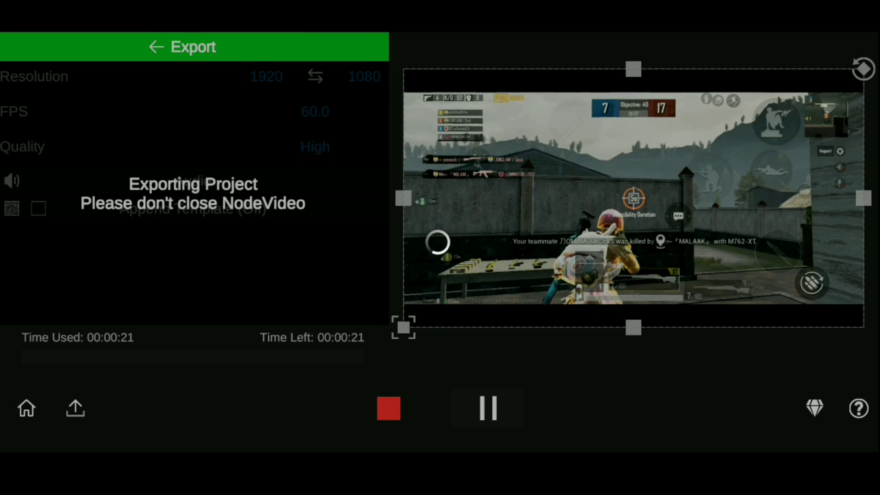
Wait for the export to finish and dismiss the Export Succeed message
{"action": "left_click", "coordinate": [488, 407]}
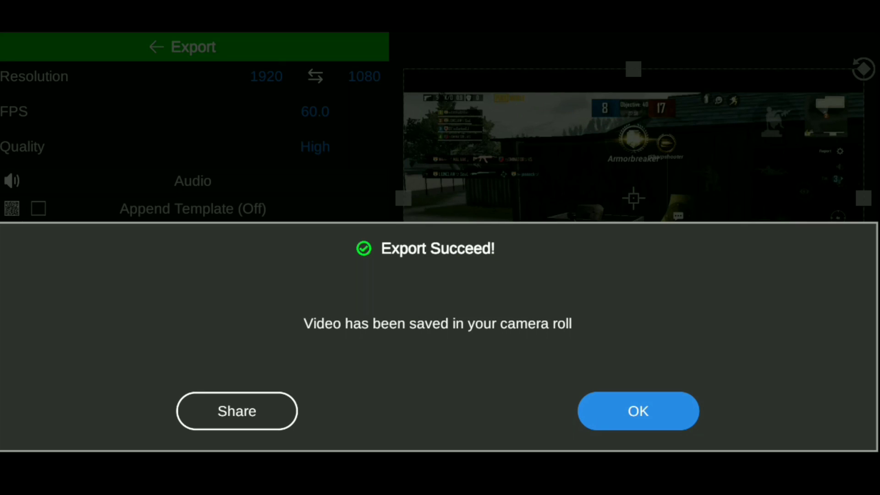
{"action": "left_click", "coordinate": [661, 418]}
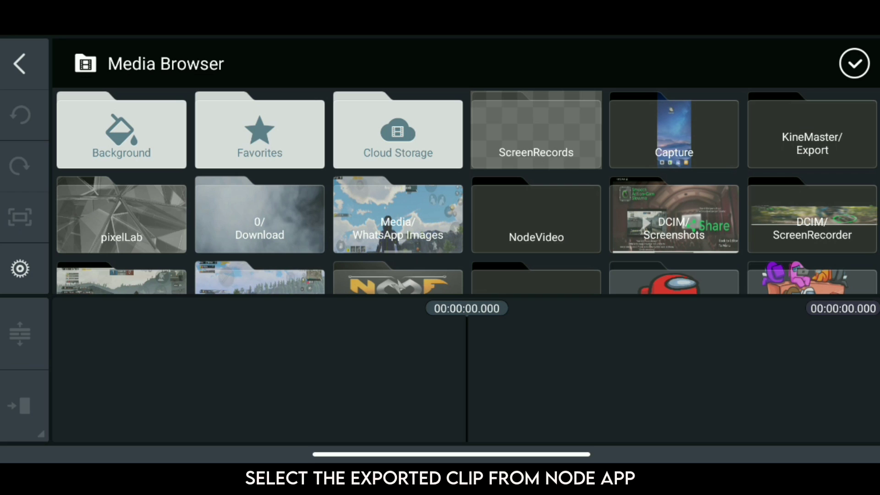
Add the exported clip from the NodeVideo folder to the KineMaster timeline and scrub through it
{"action": "left_click", "coordinate": [550, 231]}
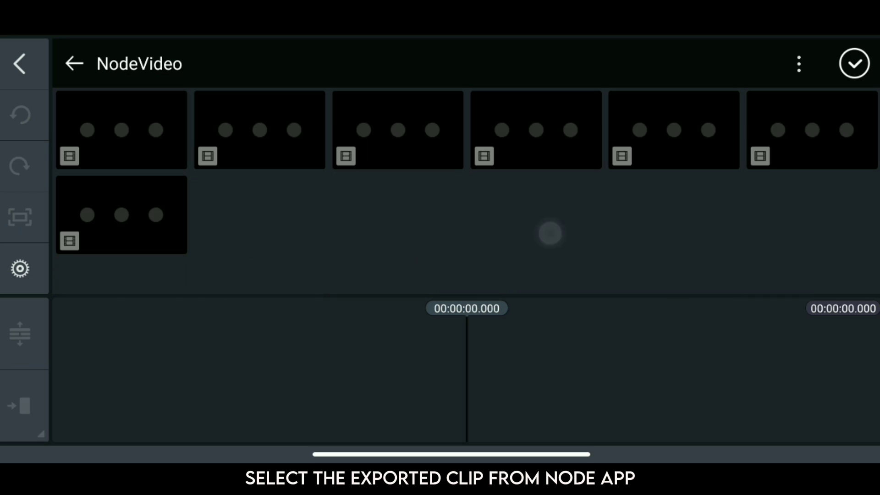
{"action": "left_click", "coordinate": [257, 131]}
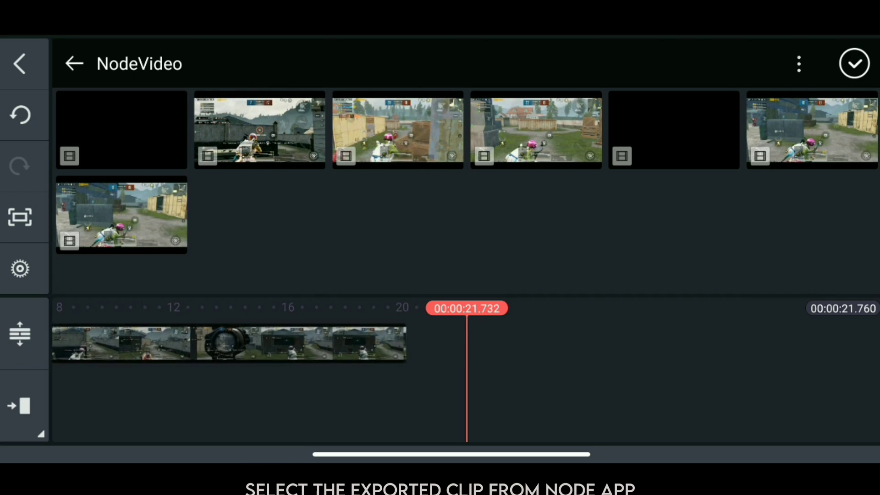
{"action": "left_click", "coordinate": [854, 63]}
{"action": "left_click_drag", "start_coordinate": [320, 348], "coordinate": [722, 350]}
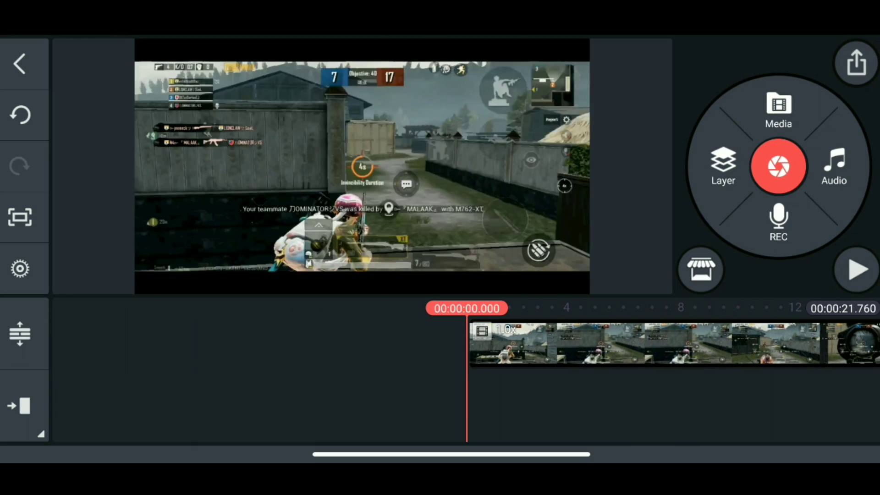
Change the clip's speed to 0.9x
{"action": "left_click_drag", "start_coordinate": [714, 413], "coordinate": [526, 405]}
{"action": "mouse_move", "coordinate": [504, 377]}
{"action": "left_mouse_down"}
{"action": "mouse_move", "coordinate": [703, 377]}
{"action": "mouse_move", "coordinate": [624, 412]}
{"action": "mouse_move", "coordinate": [481, 392]}
{"action": "left_mouse_up"}
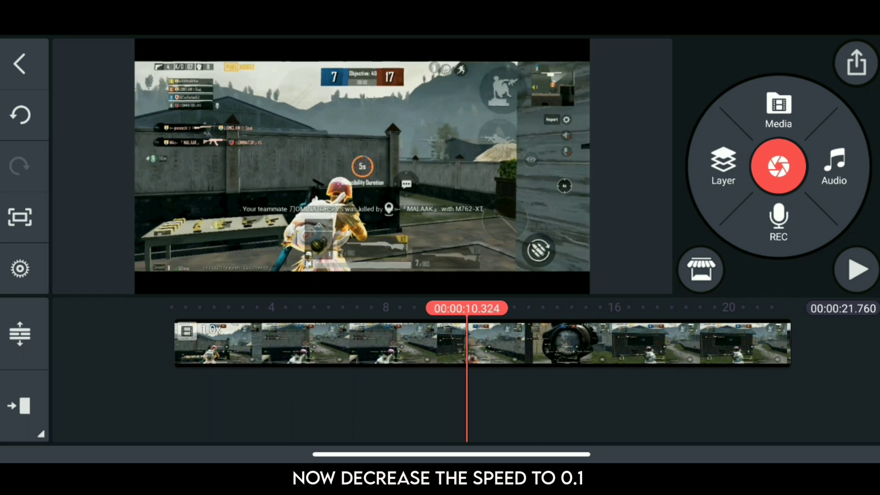
{"action": "left_click", "coordinate": [633, 337]}
{"action": "left_click", "coordinate": [795, 218]}
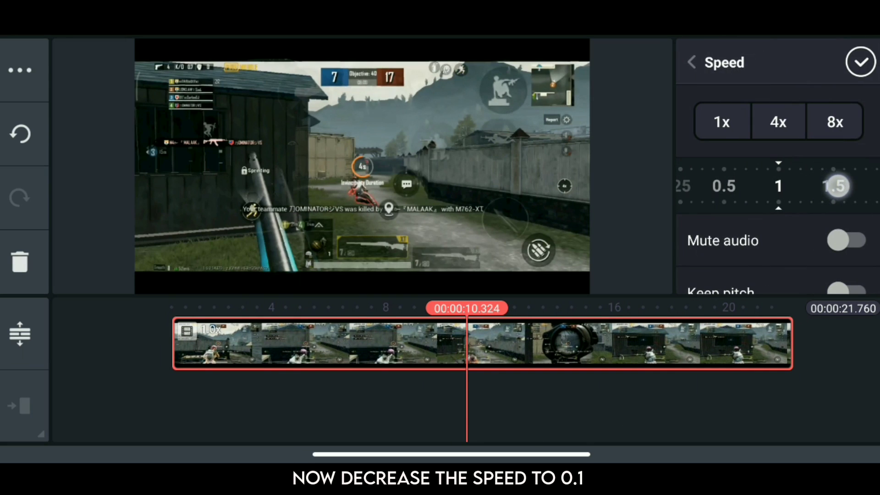
{"action": "left_click_drag", "start_coordinate": [823, 186], "coordinate": [833, 186]}
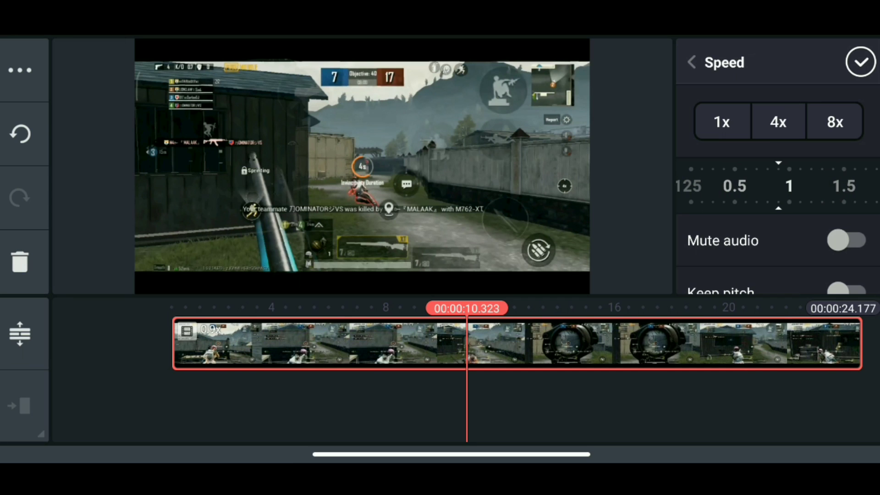
{"action": "left_click", "coordinate": [860, 62]}
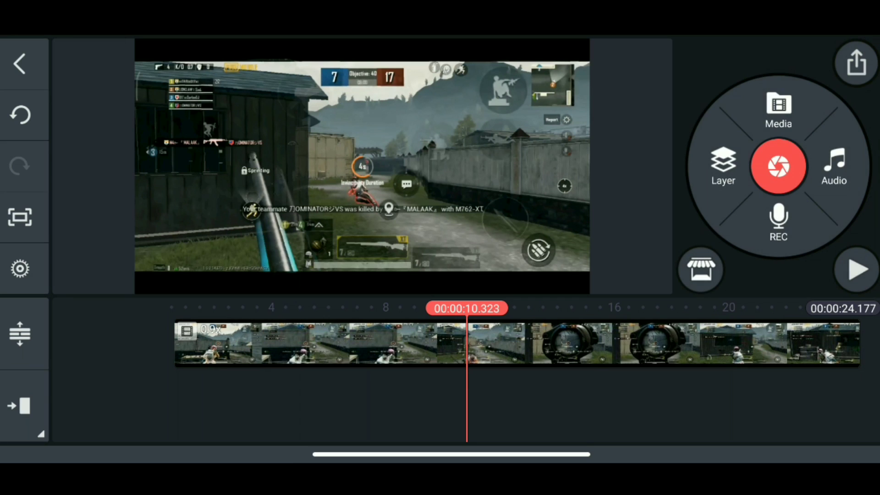
Scrub back through the slowed clip and open the Export and Share screen
{"action": "mouse_move", "coordinate": [664, 366]}
{"action": "left_mouse_down"}
{"action": "mouse_move", "coordinate": [776, 373]}
{"action": "mouse_move", "coordinate": [674, 392]}
{"action": "left_mouse_up"}
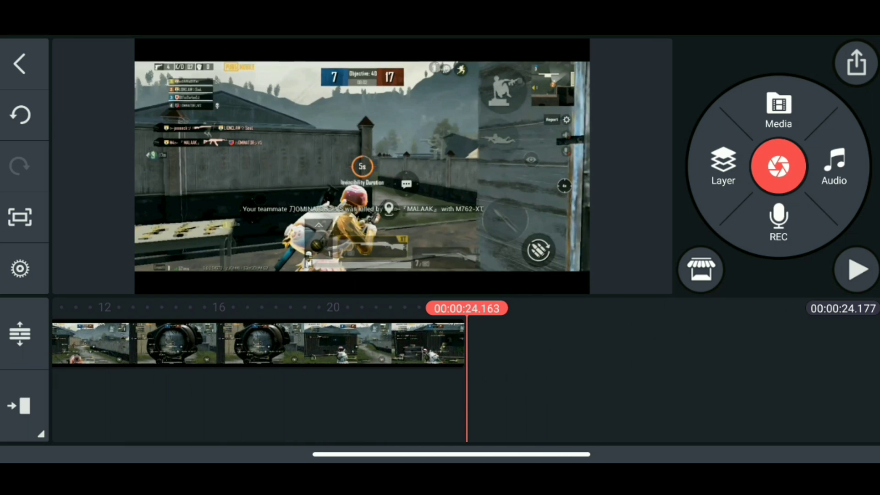
{"action": "left_click_drag", "start_coordinate": [740, 351], "coordinate": [825, 355]}
{"action": "left_click_drag", "start_coordinate": [683, 390], "coordinate": [453, 390]}
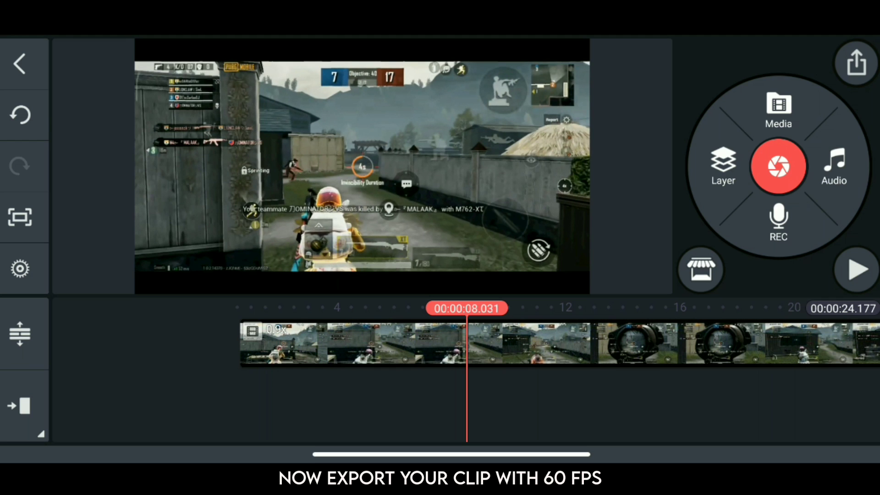
{"action": "left_click", "coordinate": [855, 62]}
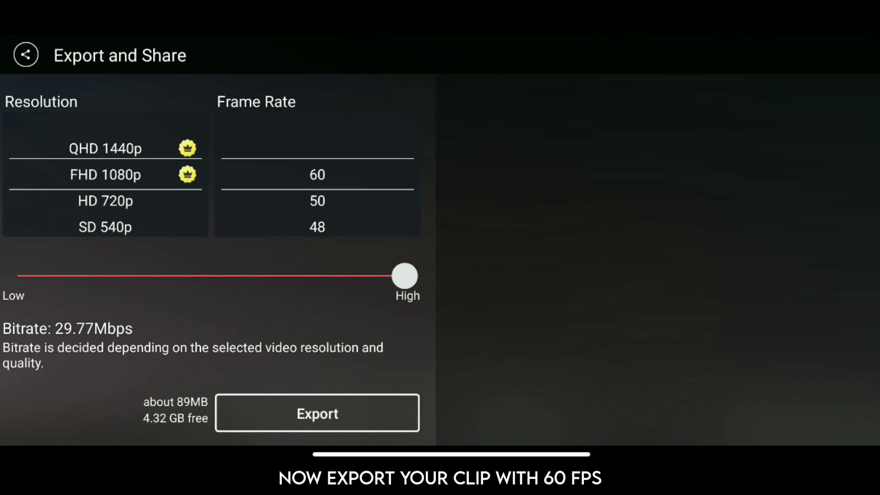
Lower the bitrate to 18.06 Mbps and export the FHD 1080p 60 fps video
{"action": "mouse_move", "coordinate": [405, 276]}
{"action": "left_mouse_down"}
{"action": "mouse_move", "coordinate": [249, 304]}
{"action": "mouse_move", "coordinate": [445, 340]}
{"action": "mouse_move", "coordinate": [191, 347]}
{"action": "mouse_move", "coordinate": [183, 275]}
{"action": "mouse_move", "coordinate": [226, 304]}
{"action": "left_mouse_up"}
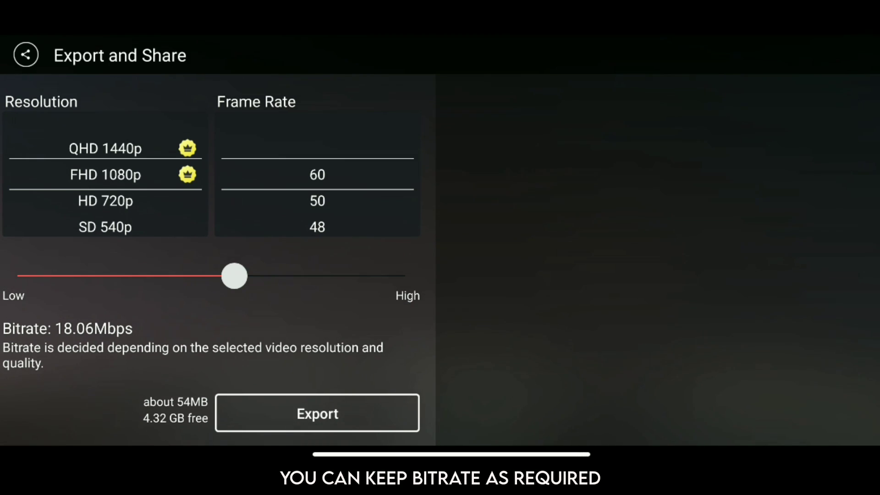
{"action": "left_click", "coordinate": [369, 406]}
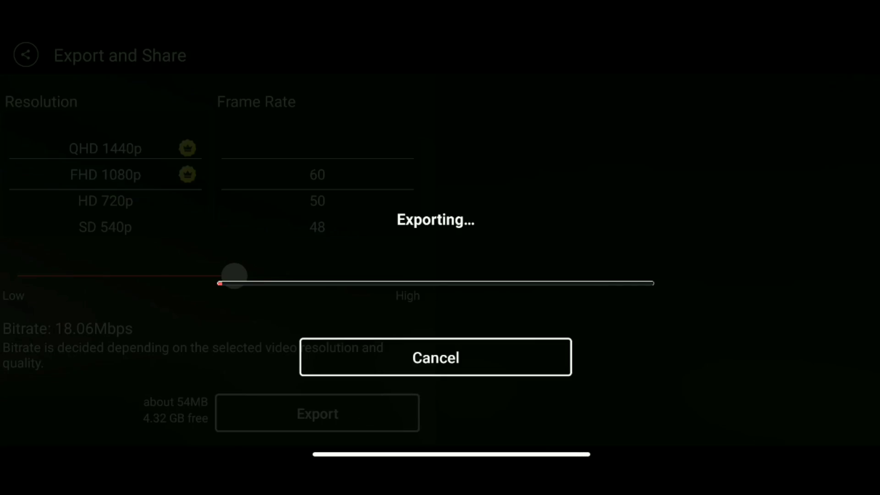